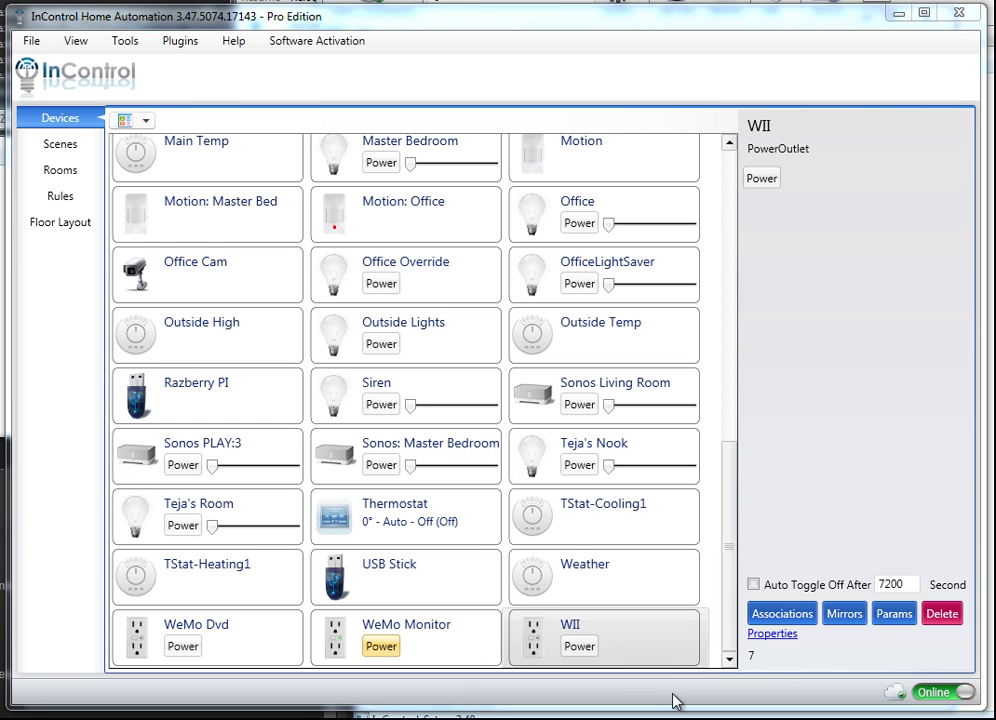
Switch to the Sighthound Video window showing the live SwanCam1 feed.
key("alt+Tab")
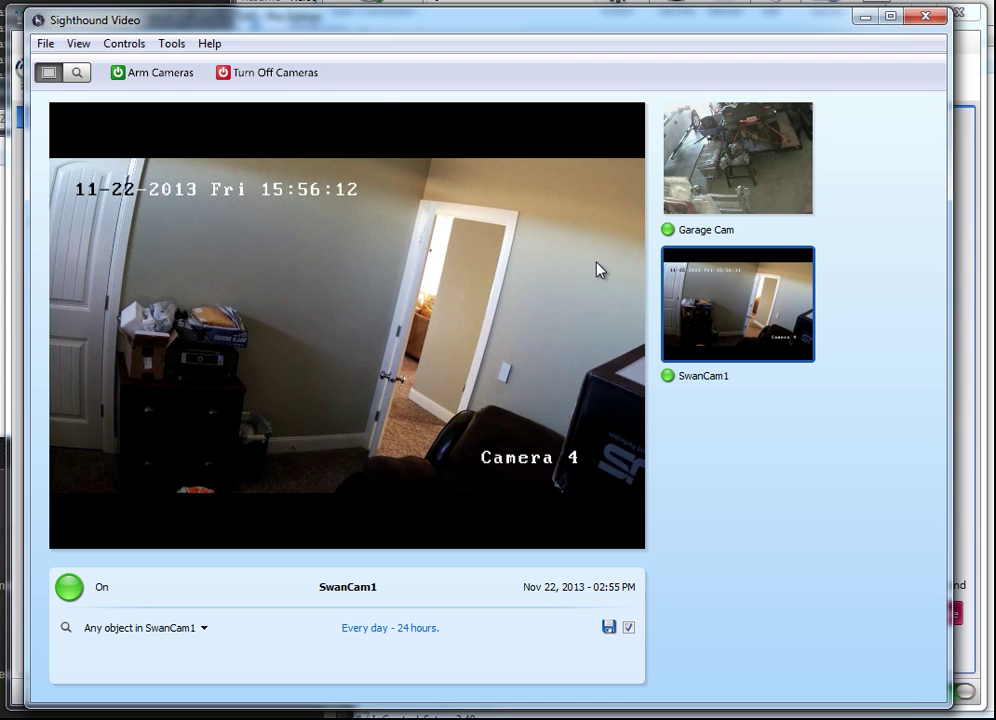
left_click(172, 46)
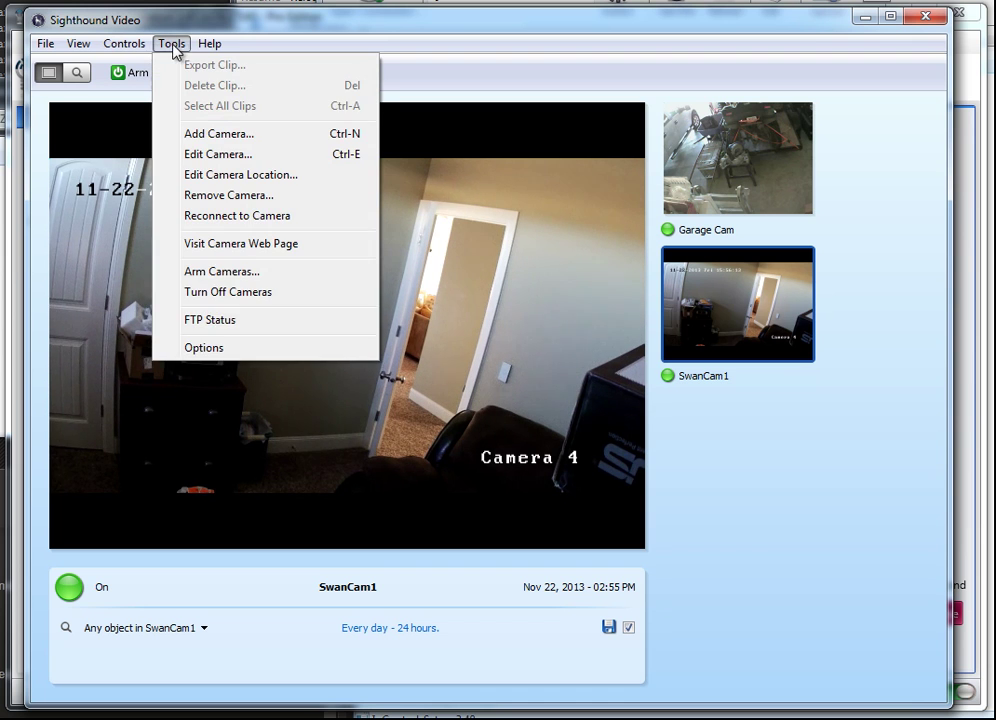
left_click(217, 349)
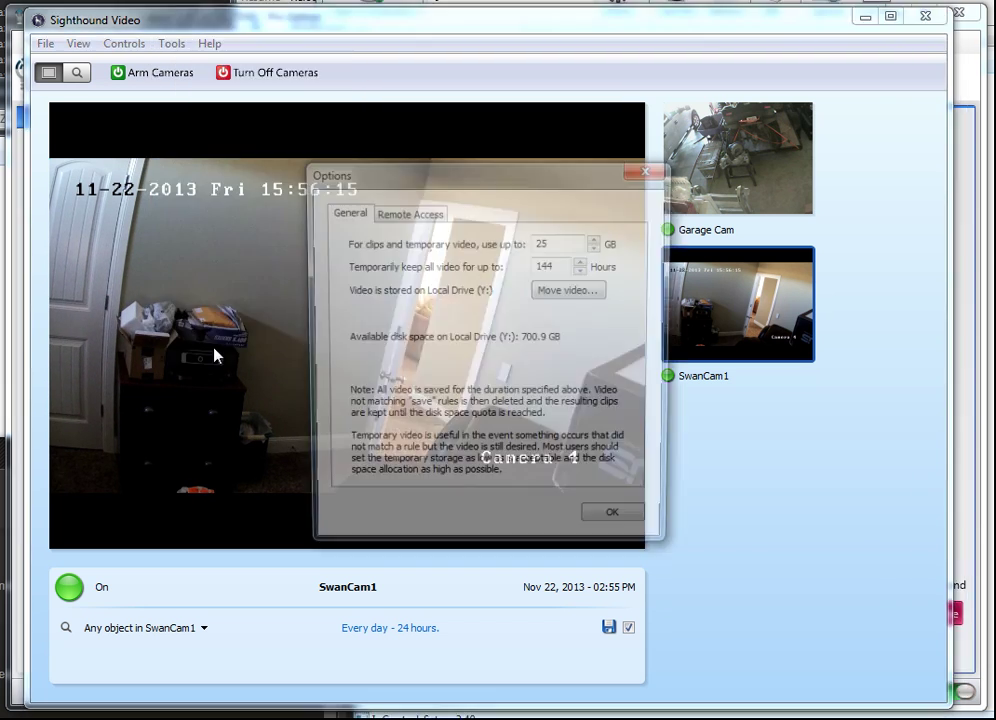
left_click(414, 214)
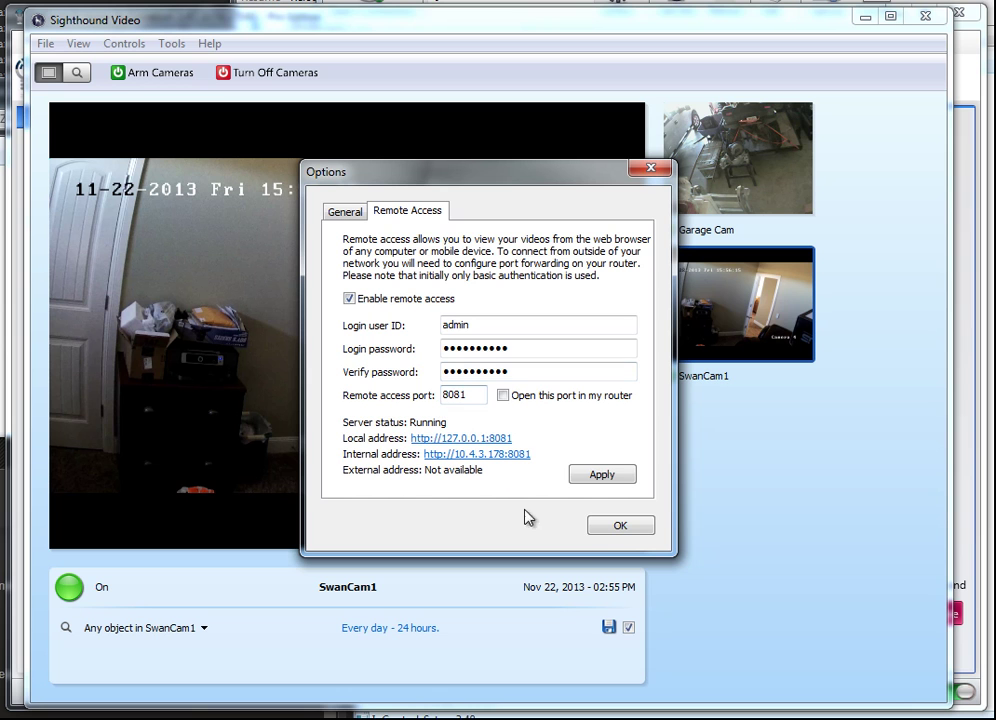
left_click(618, 530)
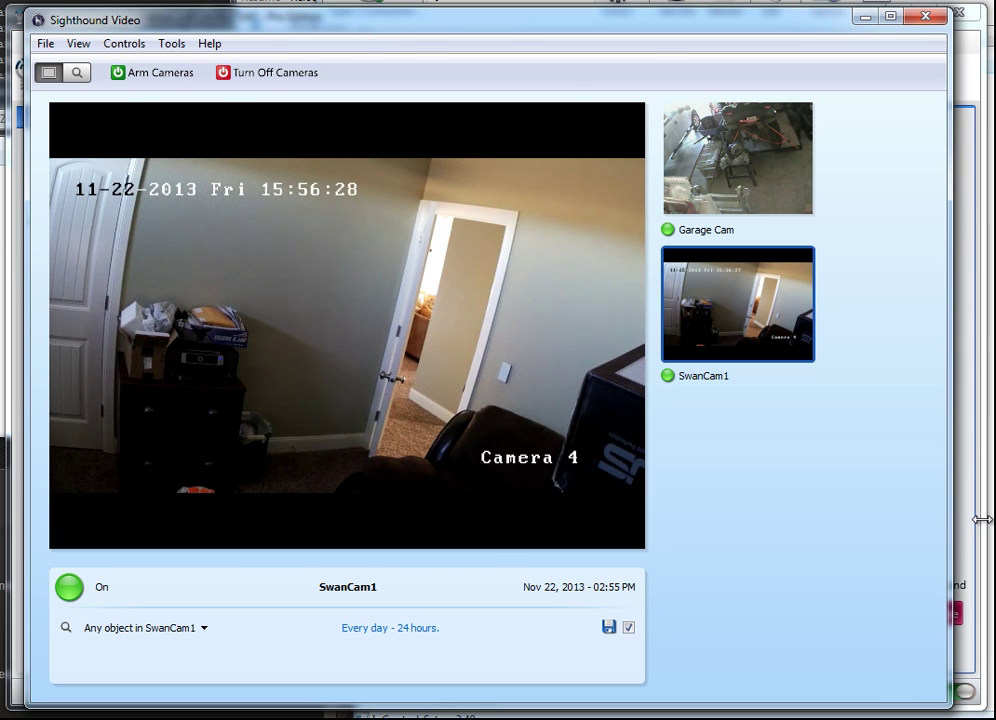
Back in InControl, open the Sighthound Video plugin's Configure Sighthound Server dialog.
key("alt+Tab")
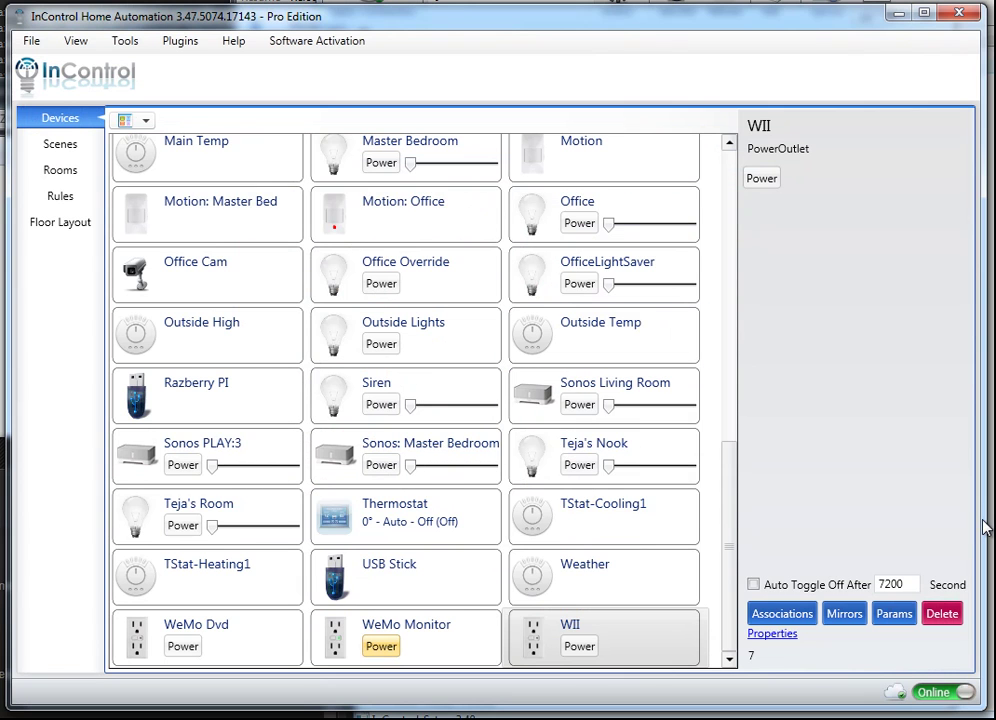
key("alt+p")
key("Down")
key("Down")
key("Down")
key("Down")
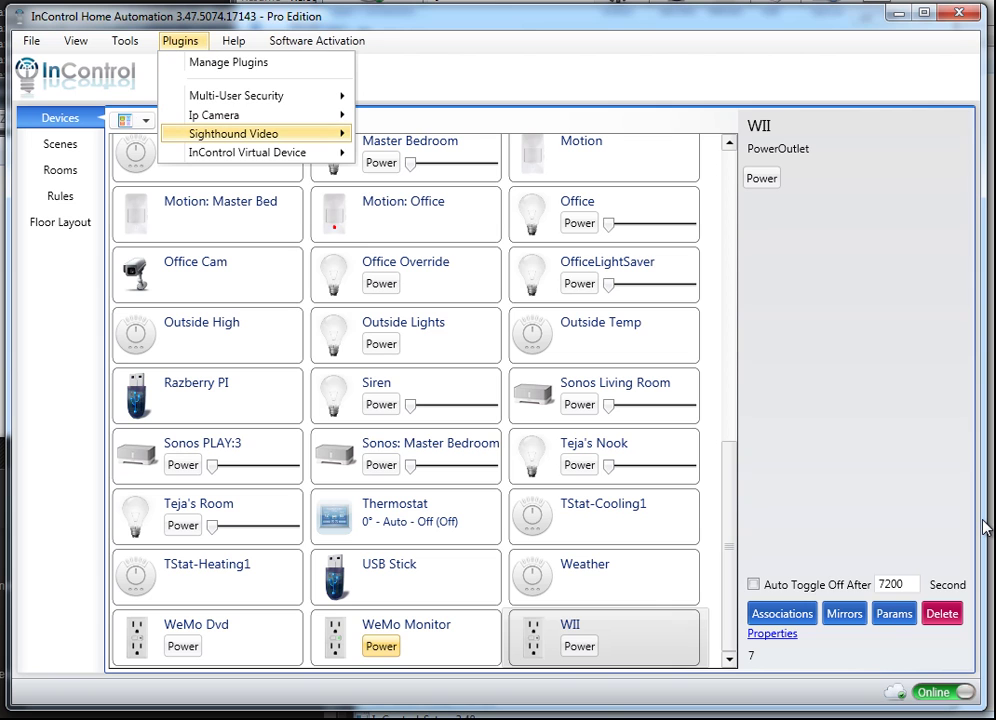
key("Right")
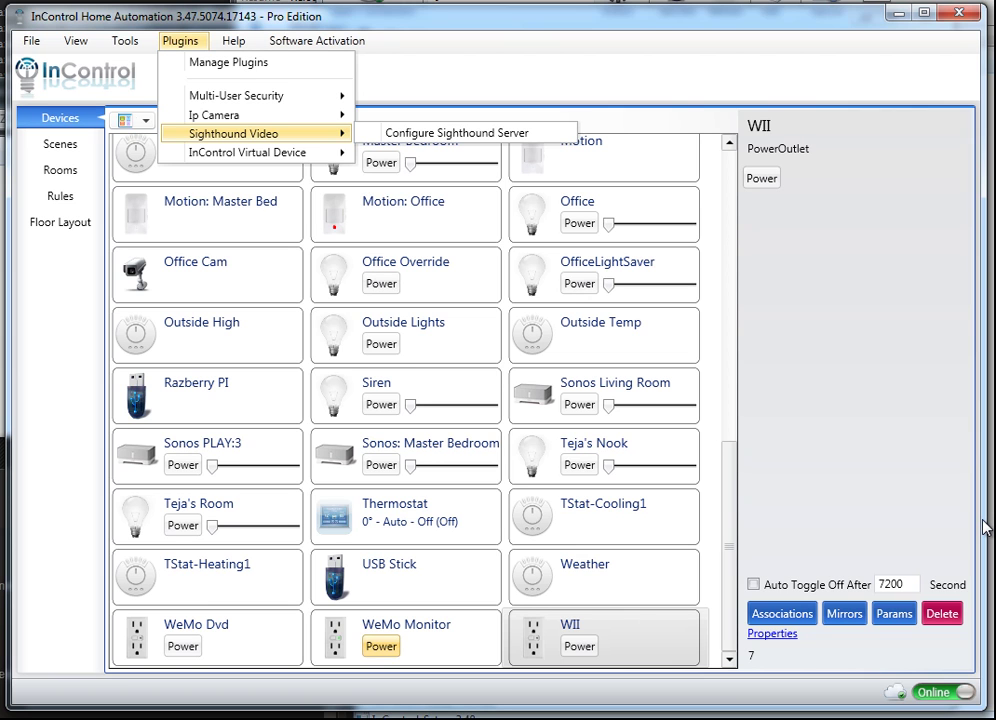
key("Down")
key("Return")
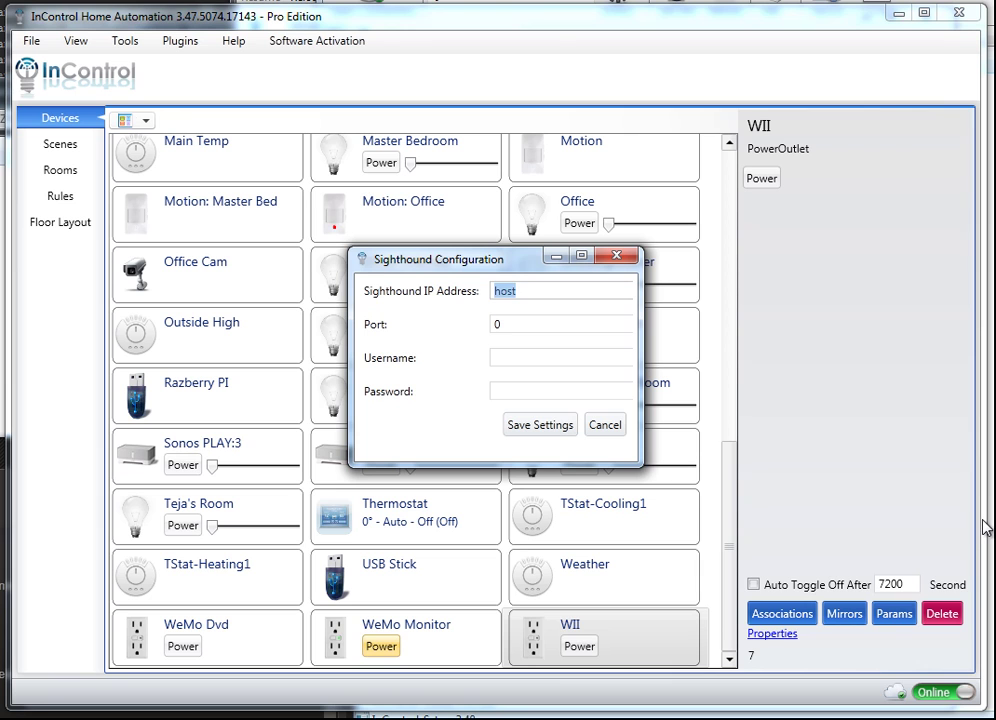
Enter server localhost, port 8081 and the remote-access username and password, save, and acknowledge the restart notice.
type("localhost")
key("Tab")
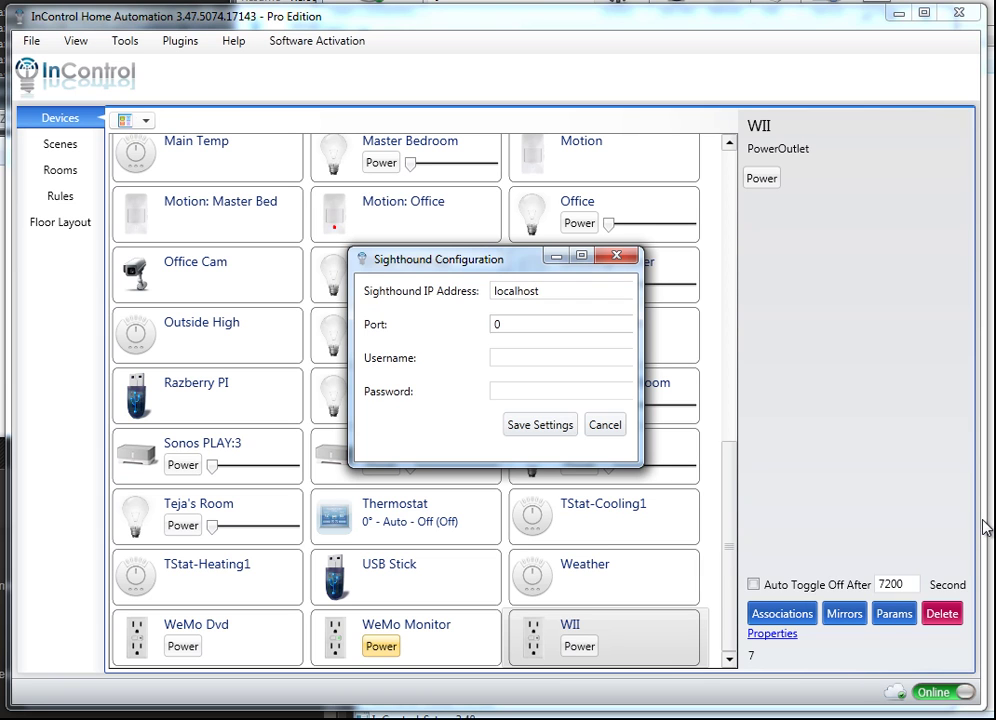
key("BackSpace")
type("8081")
key("Tab")
type("admin")
key("Tab")
type("aassword")
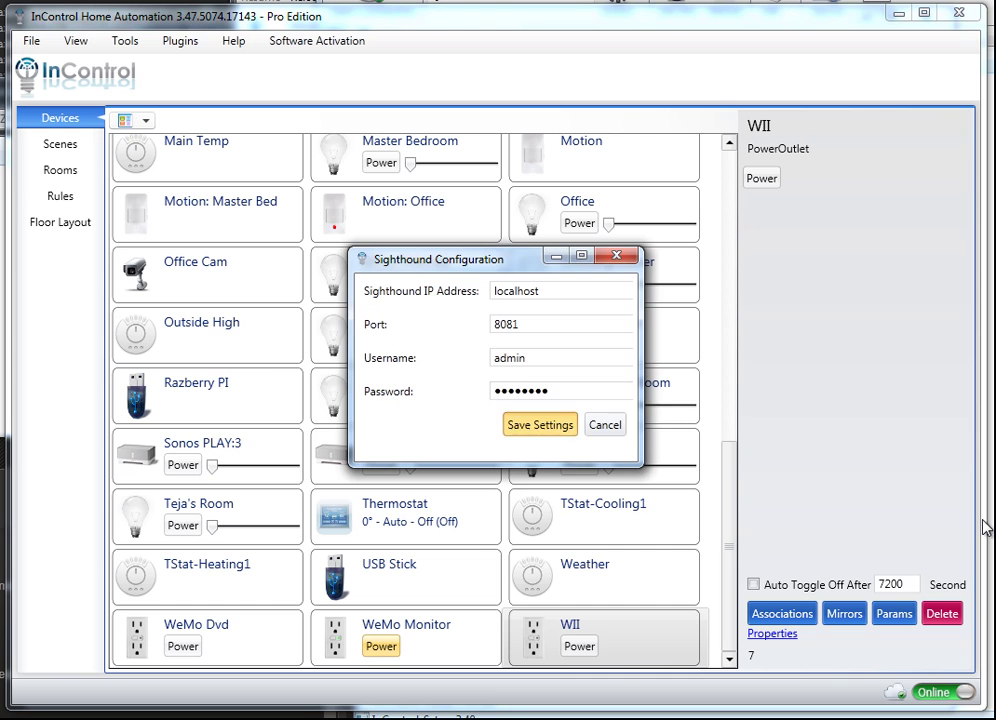
key("Return")
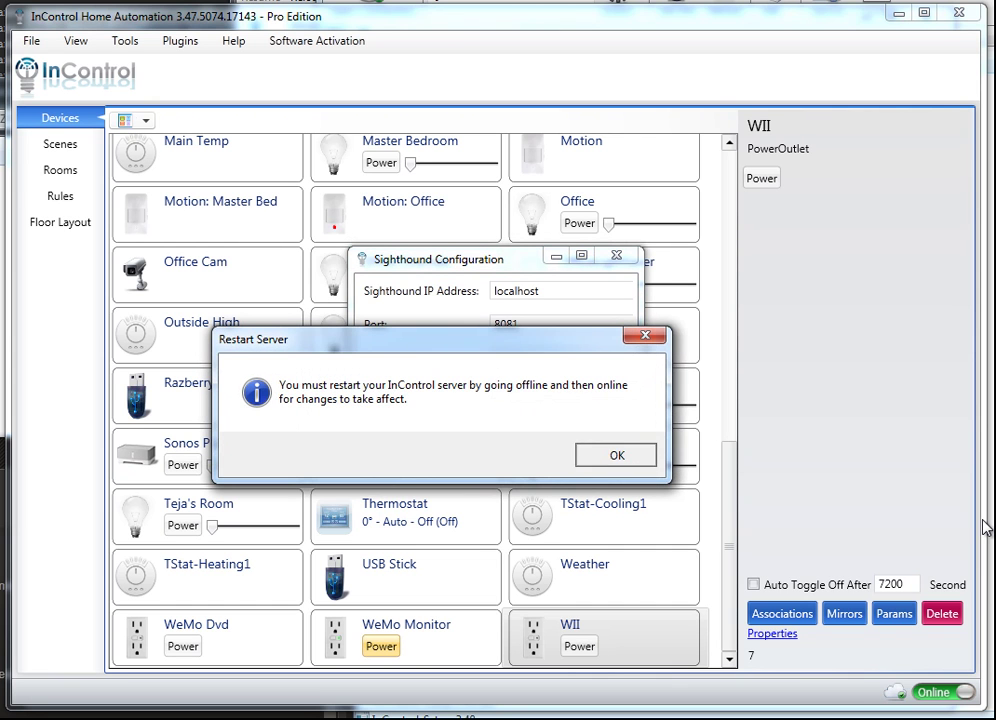
key("Return")
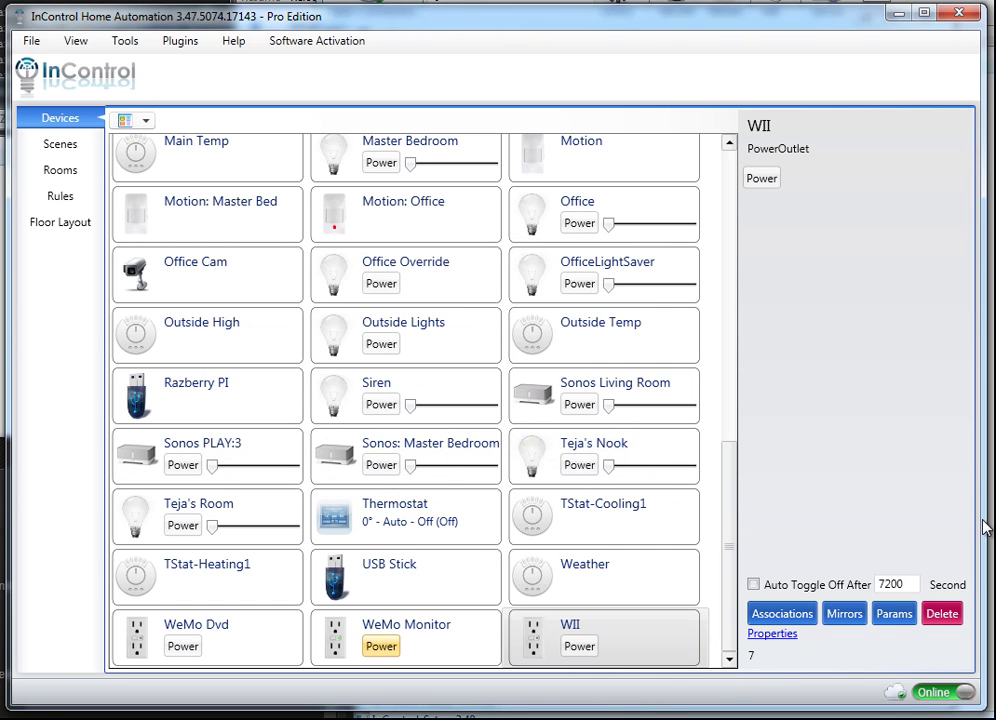
Bring the server back online and select Garage Cam to show its camera image.
left_click(948, 700)
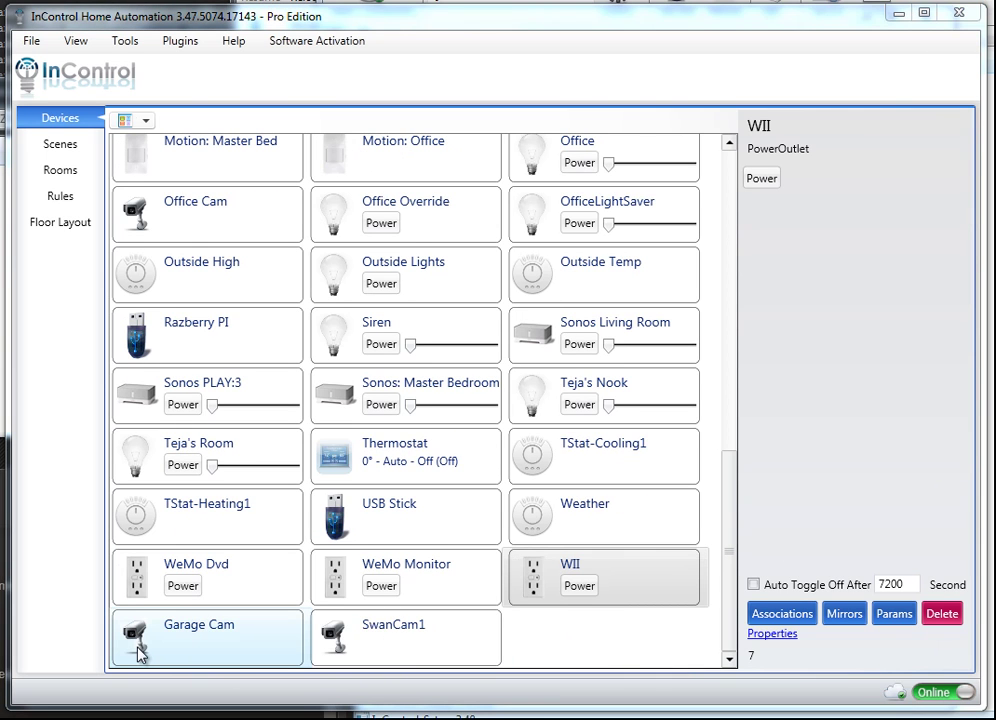
left_click(140, 652)
key("Right")
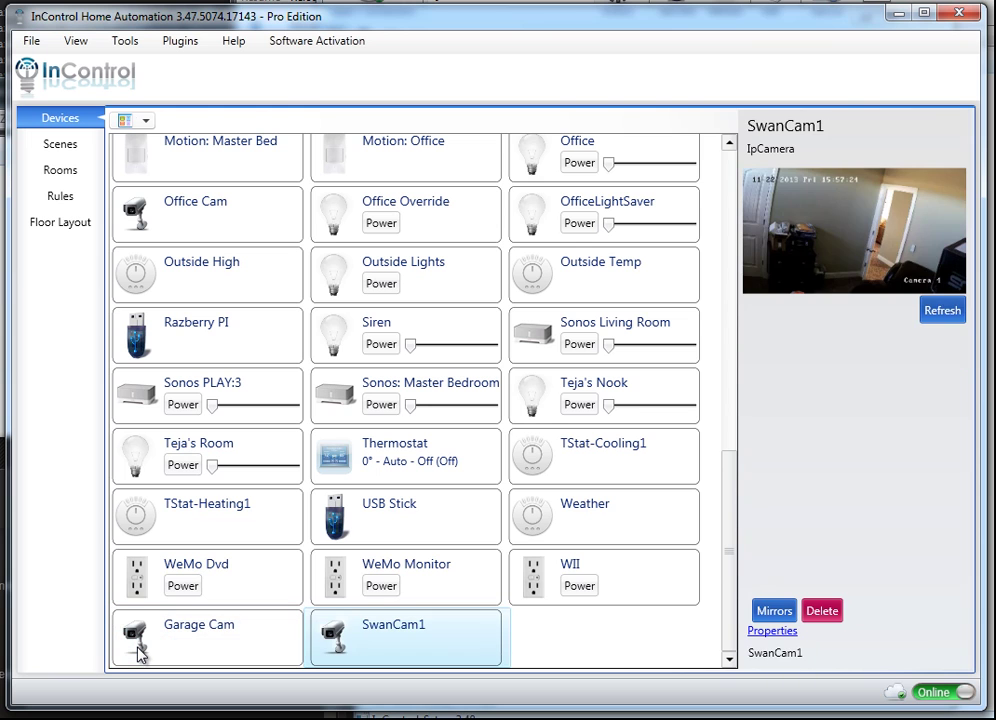
left_click(140, 652)
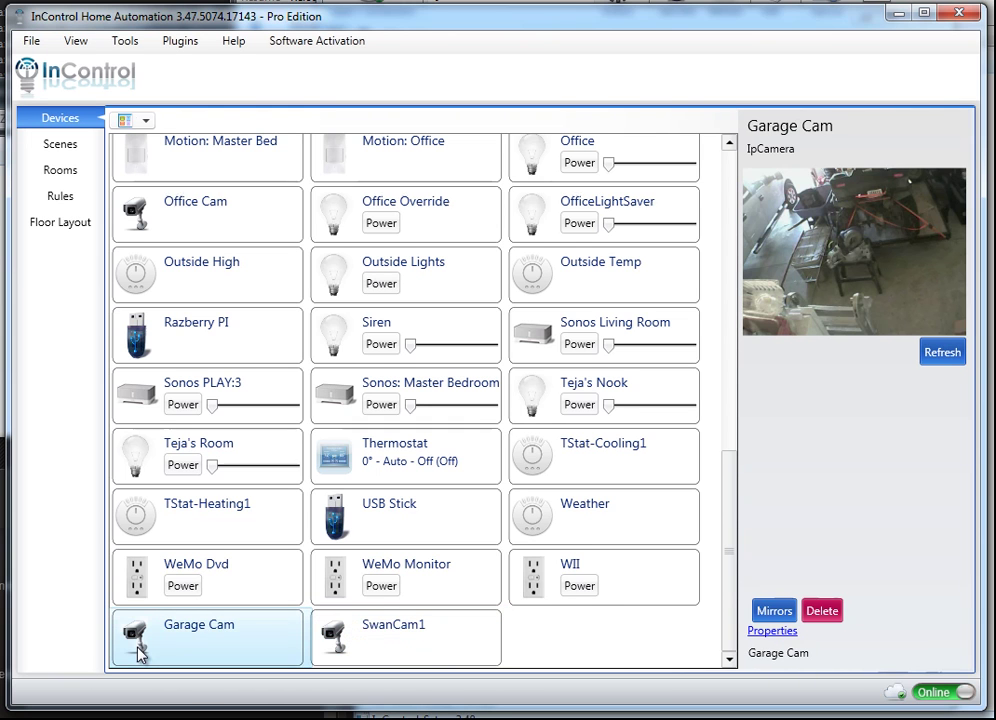
Open Garage Cam's live feed in the large IpCamLarge window, then close it.
key("shift+Right")
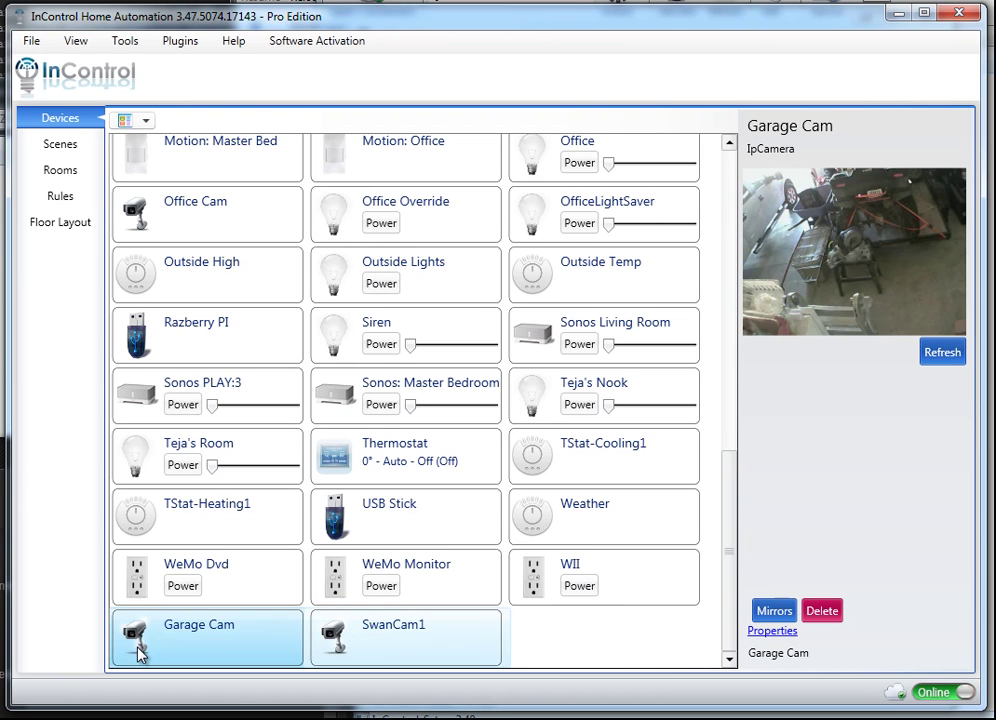
double_click(140, 652)
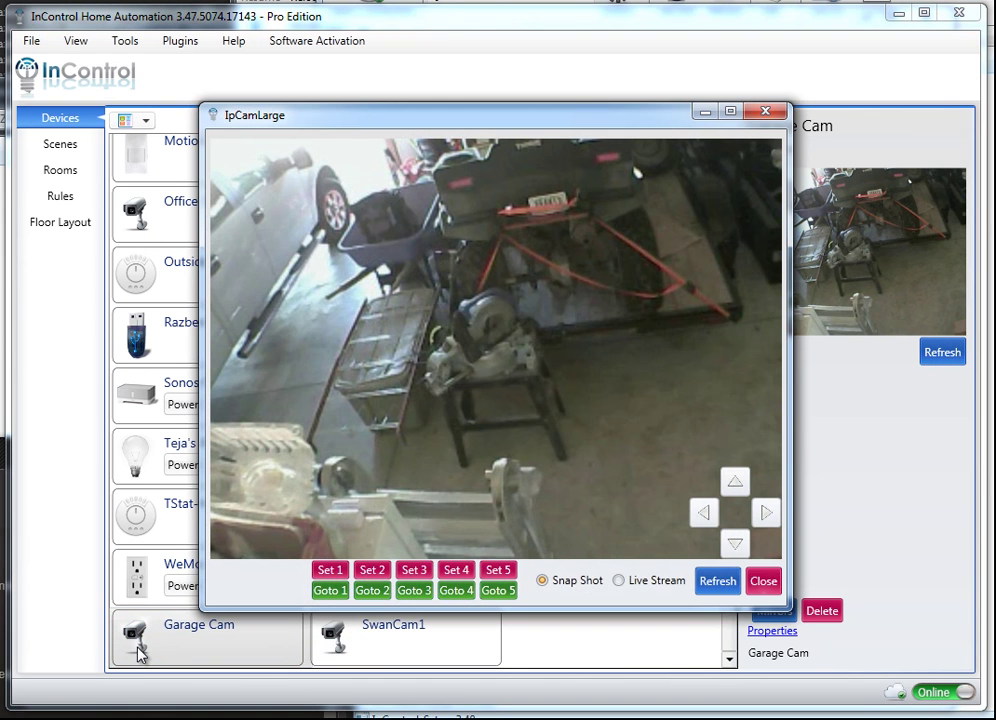
key("Escape")
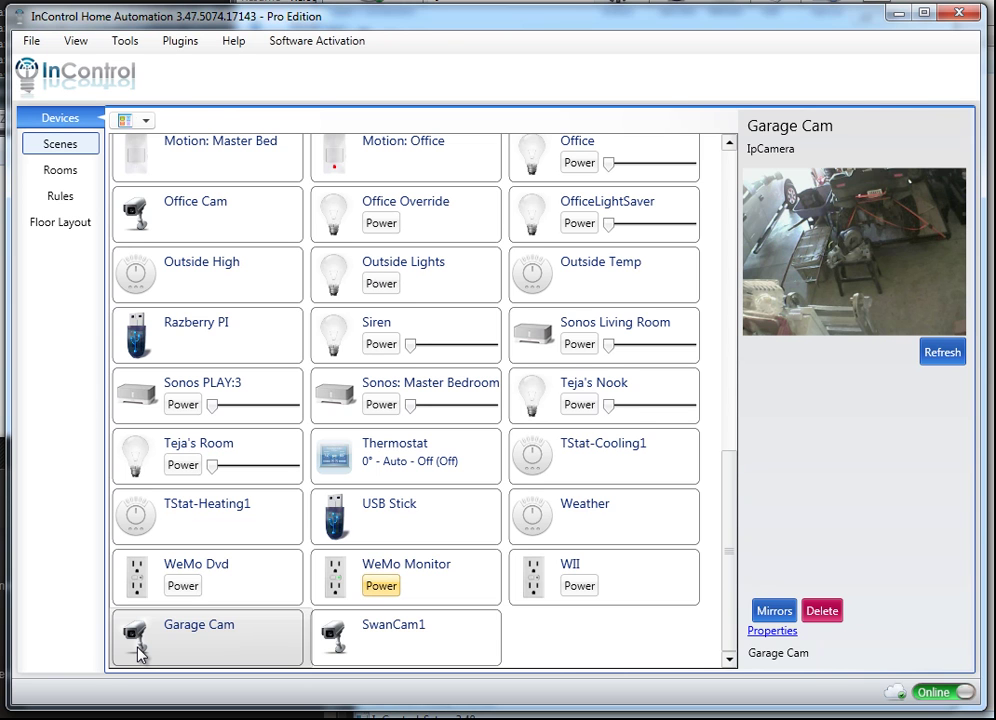
In the ATest scene's Add Device list, tick SwanCam1 and Garage Cam and confirm.
key("space")
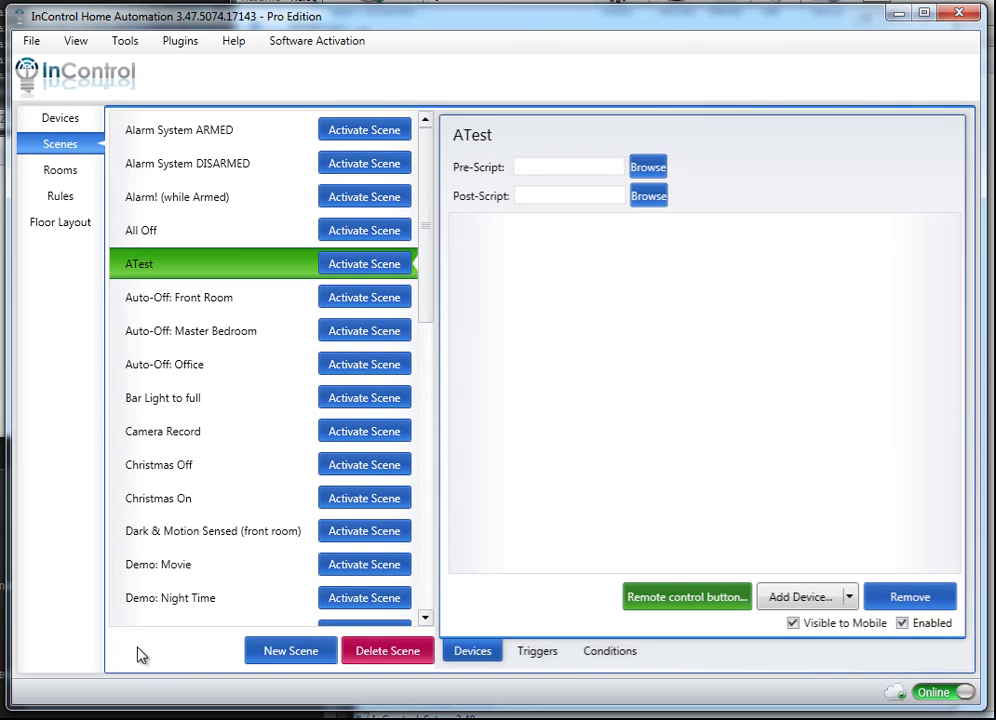
key("Tab")
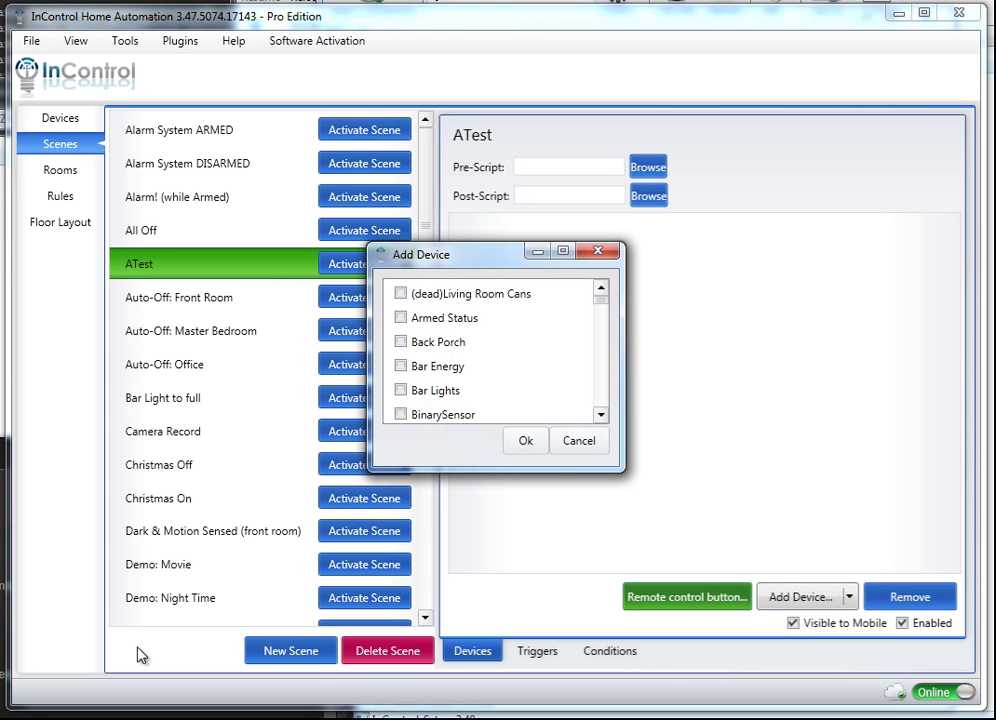
key("End")
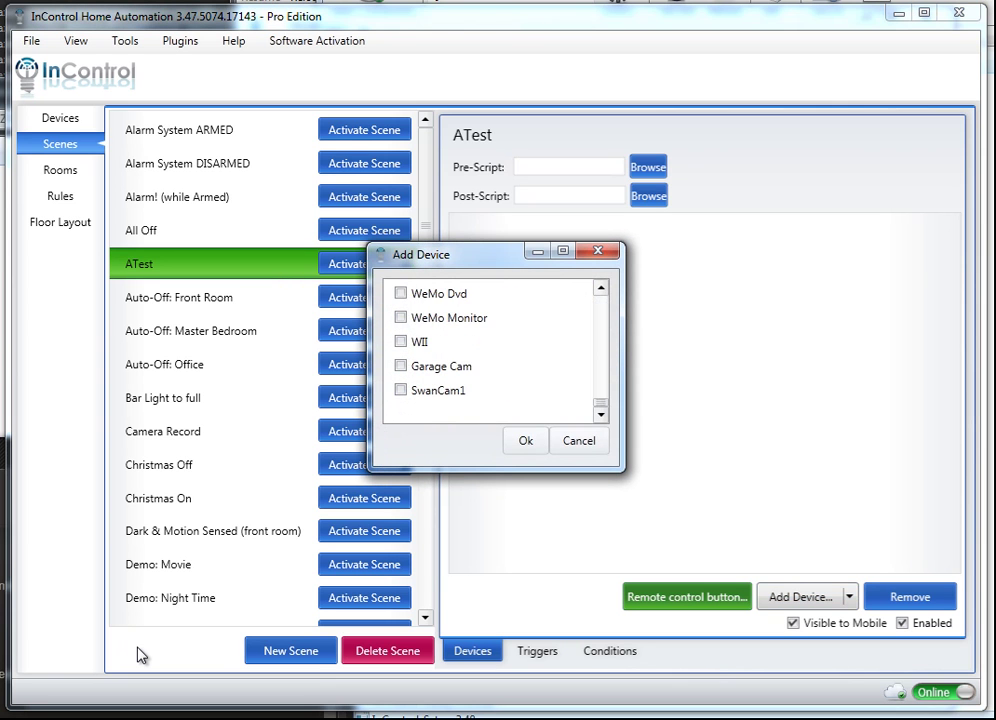
key("space")
key("Up")
key("space")
key("Tab")
key("Return")
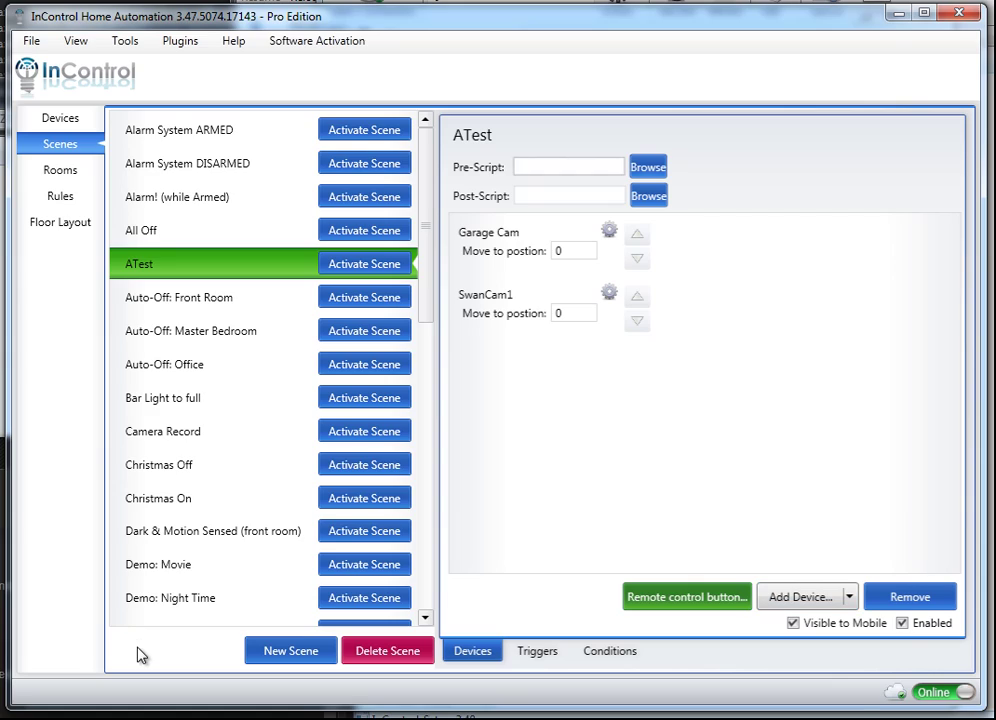
Load EmailSceneStatusReport.cs as the ATest scene's pre-script.
key("space")
key("Up")
key("Up")
key("Up")
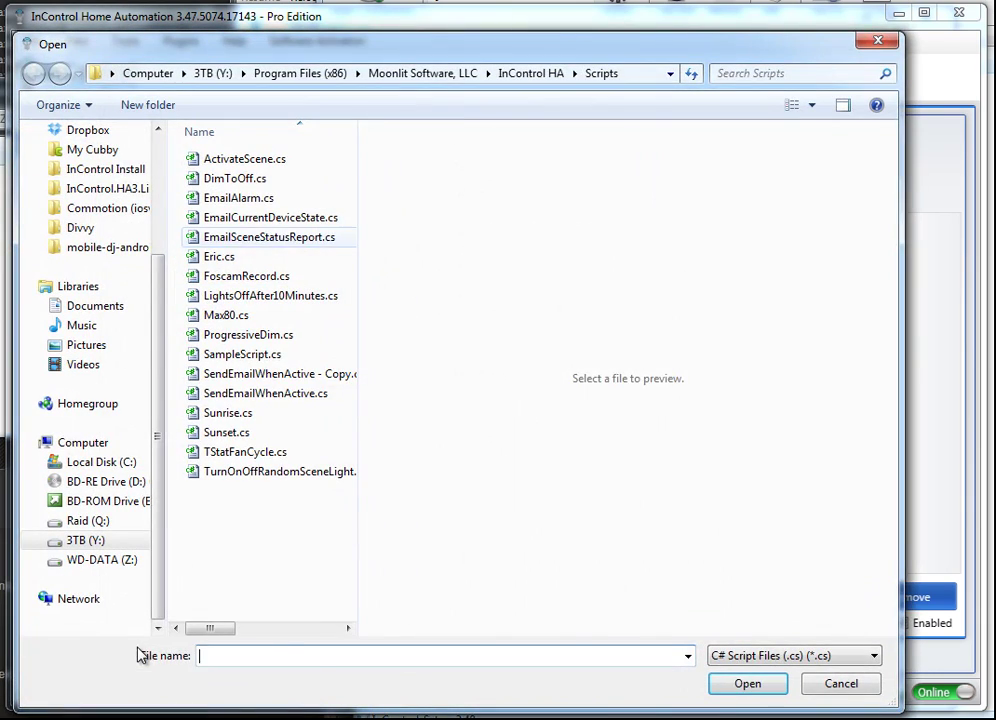
key("Tab")
key("Return")
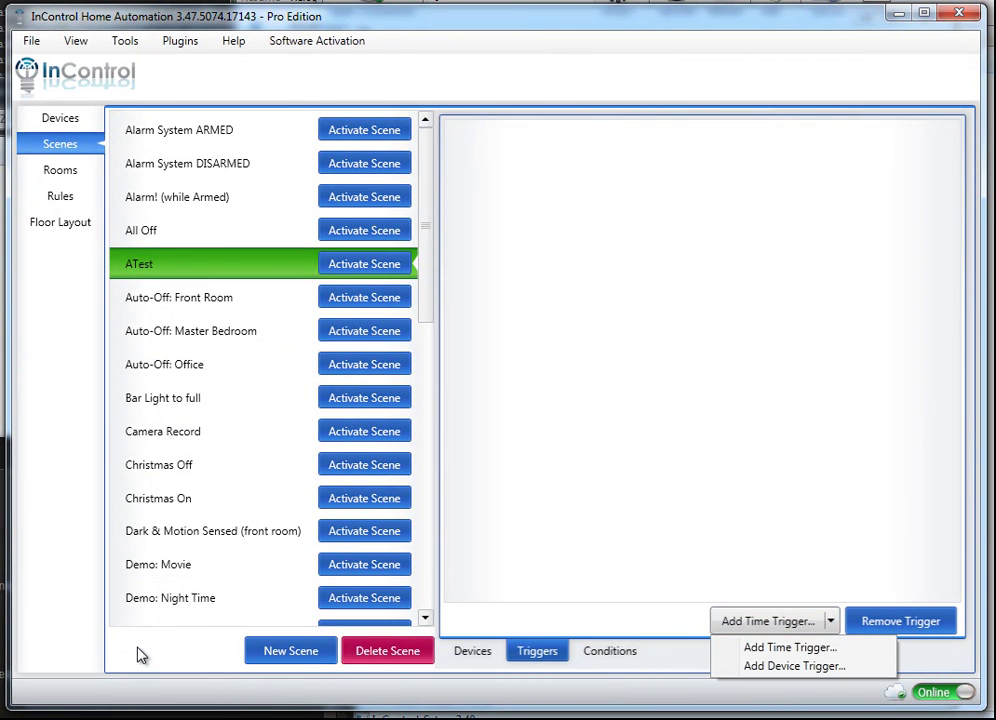
Add a device trigger on the Motion sensor for Motion Detected instead of No Motion.
key("Return")
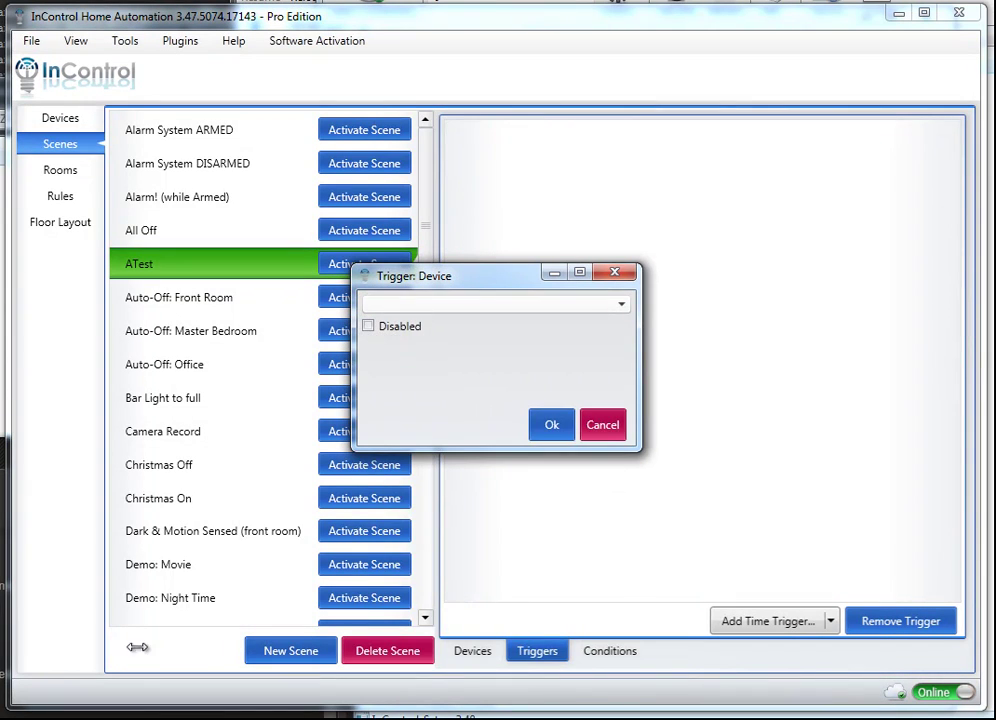
key("alt+Down")
scroll(495, 500, "down", 5)
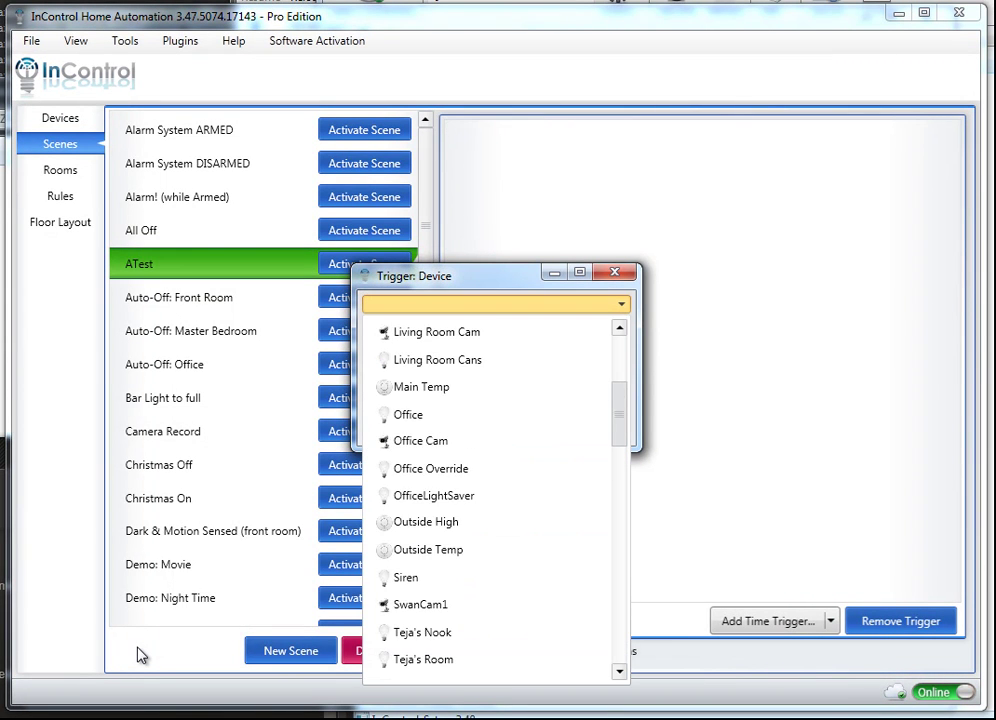
scroll(141, 655, "down", 3)
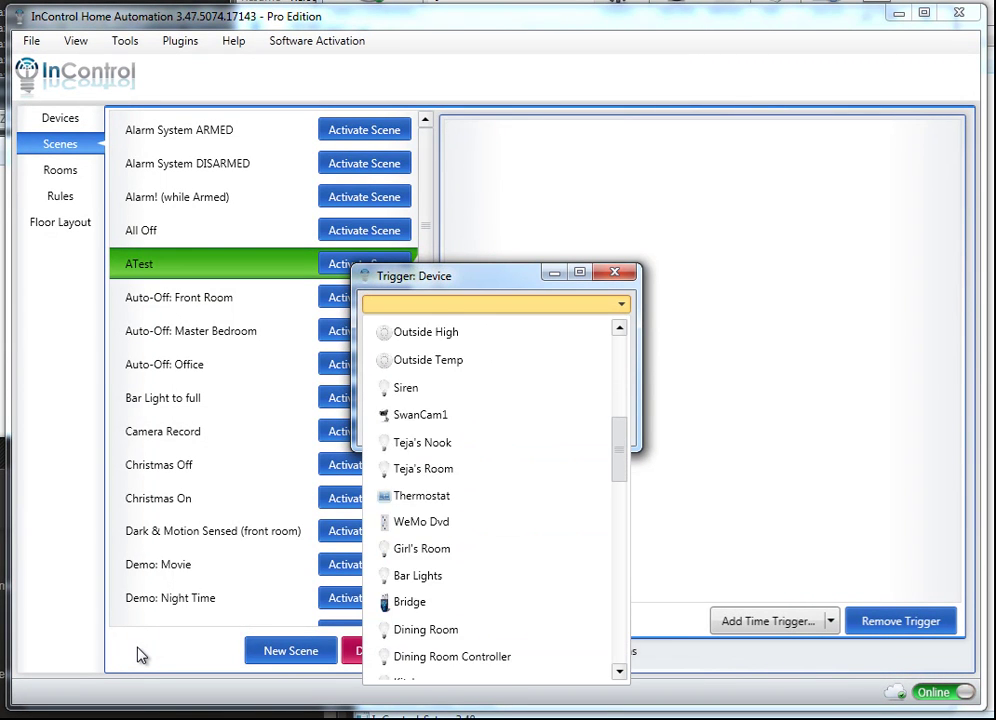
scroll(141, 655, "down", 5)
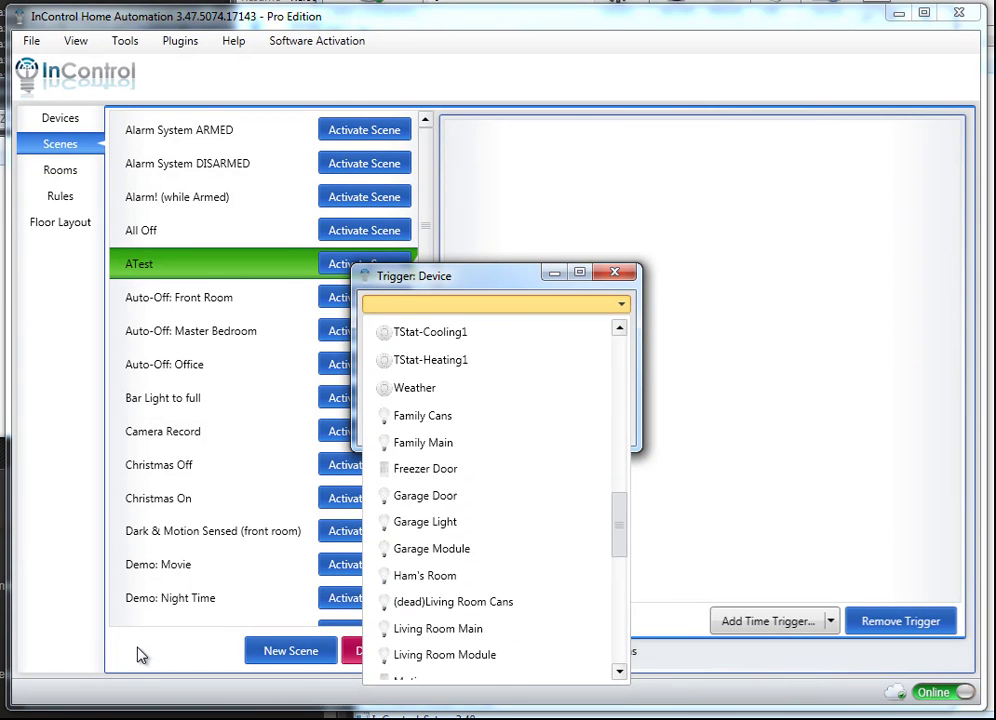
scroll(141, 655, "down", 2)
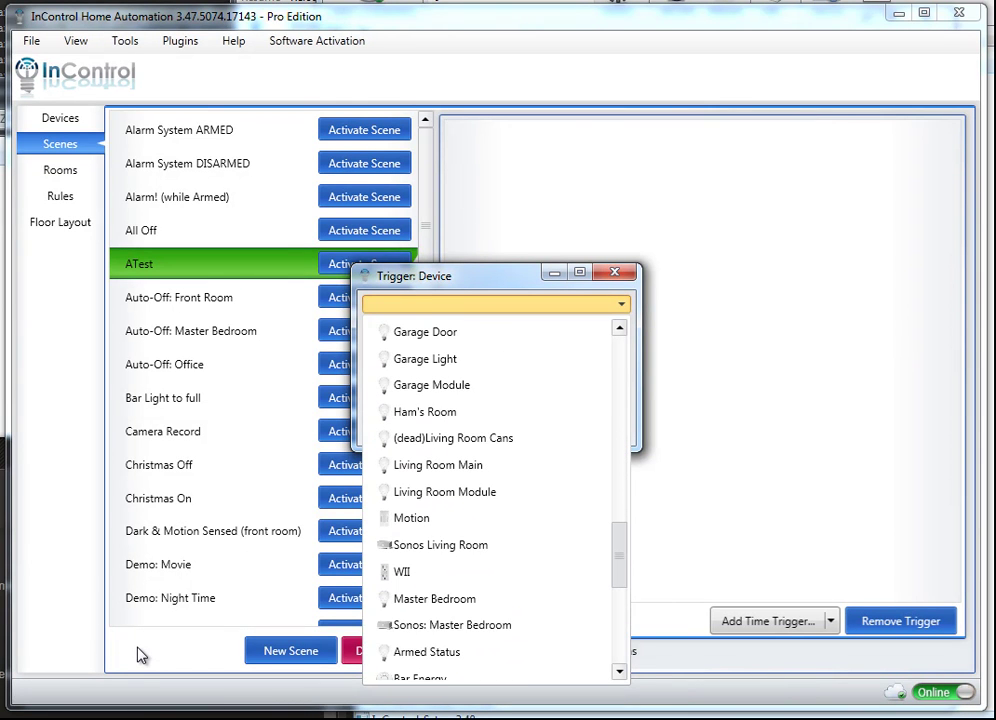
key("Up")
key("Return")
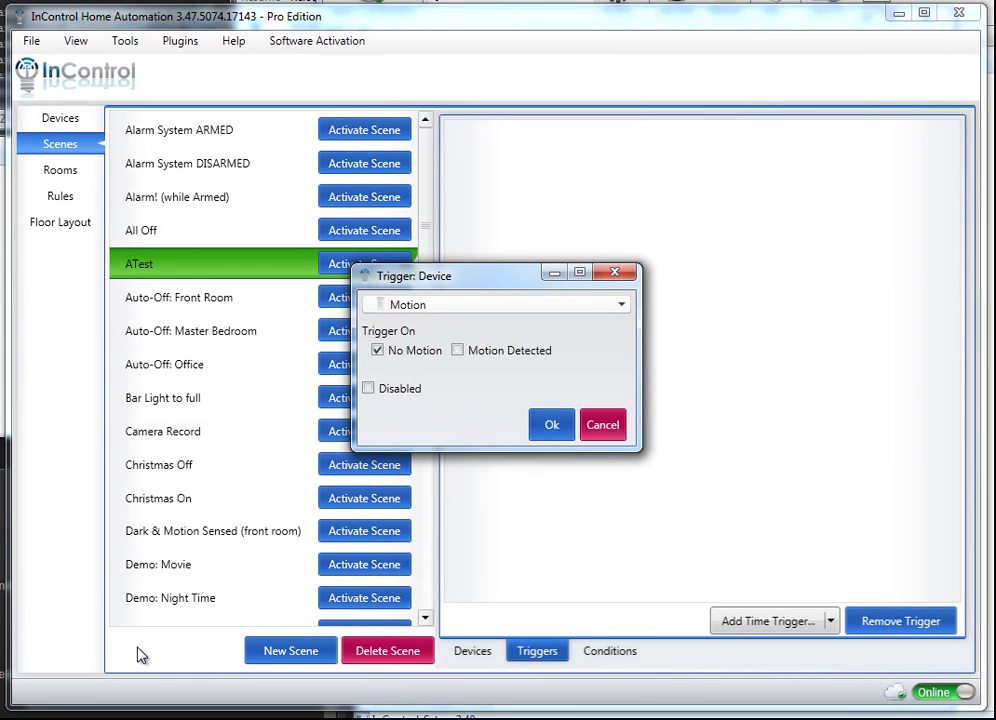
key("Tab")
key("space")
key("Return")
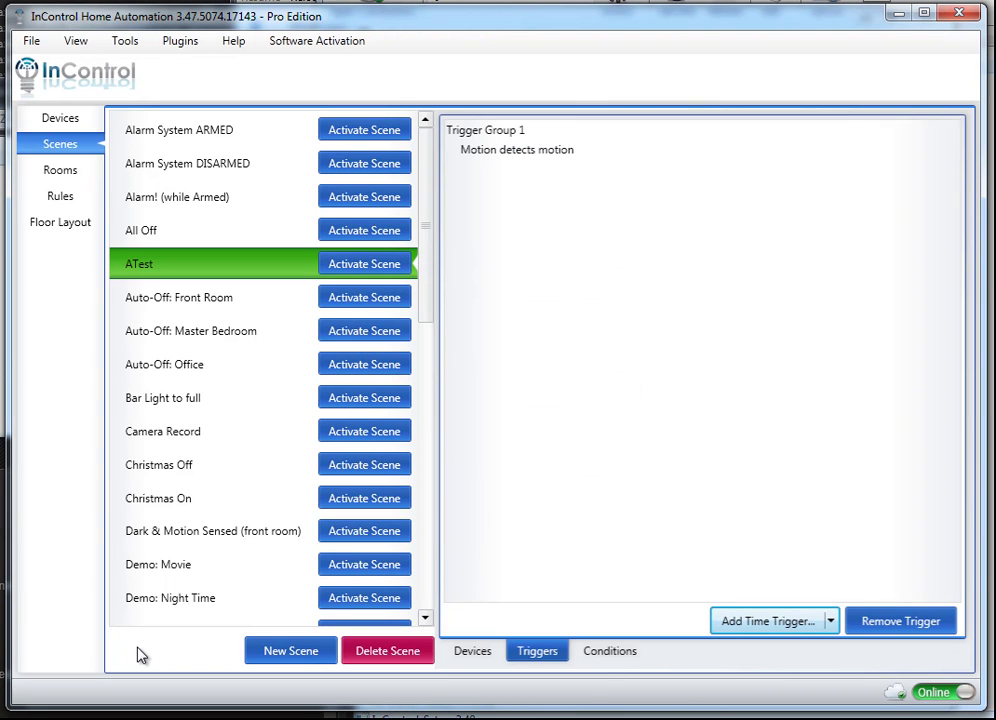